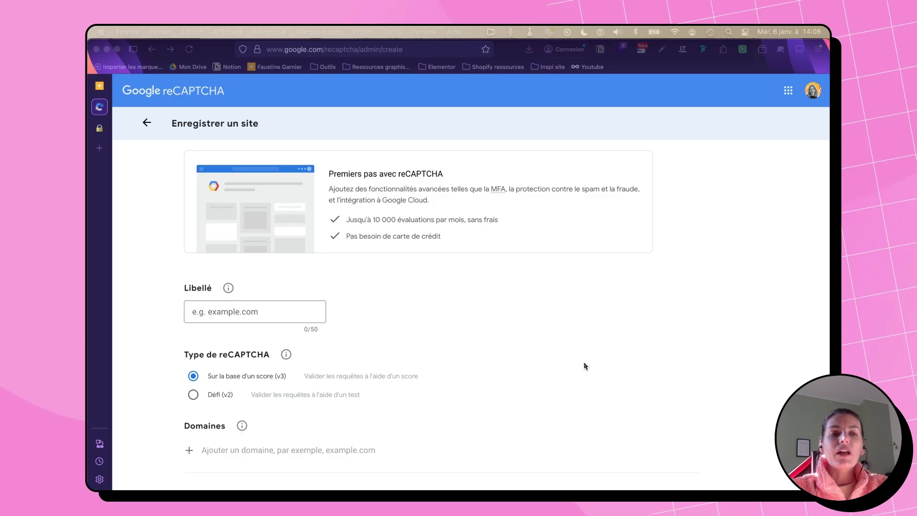
Step: Enter the site's domain name as the new reCAPTCHA site label
{"action": "left_click", "coordinate": [210, 317]}
{"action": "scroll", "coordinate": [153, 327], "scroll_direction": "down", "scroll_amount": 3}
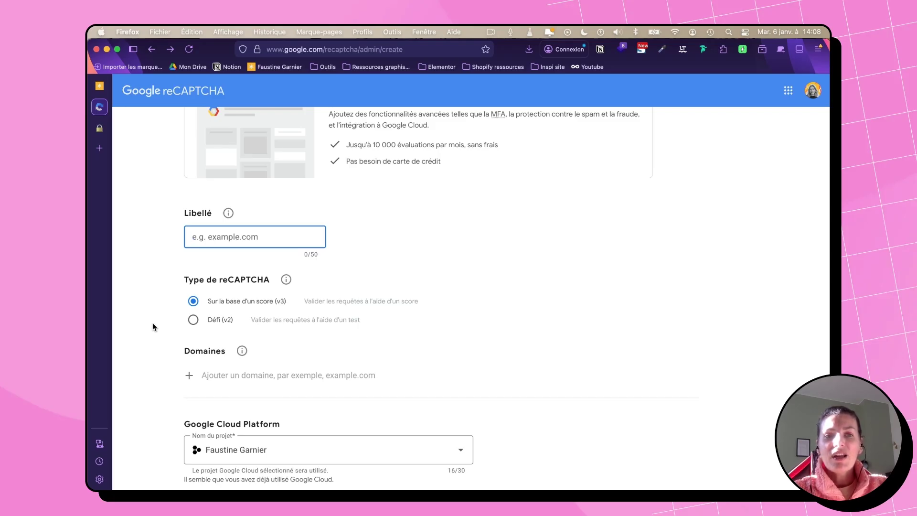
{"action": "type", "text": "faus"}
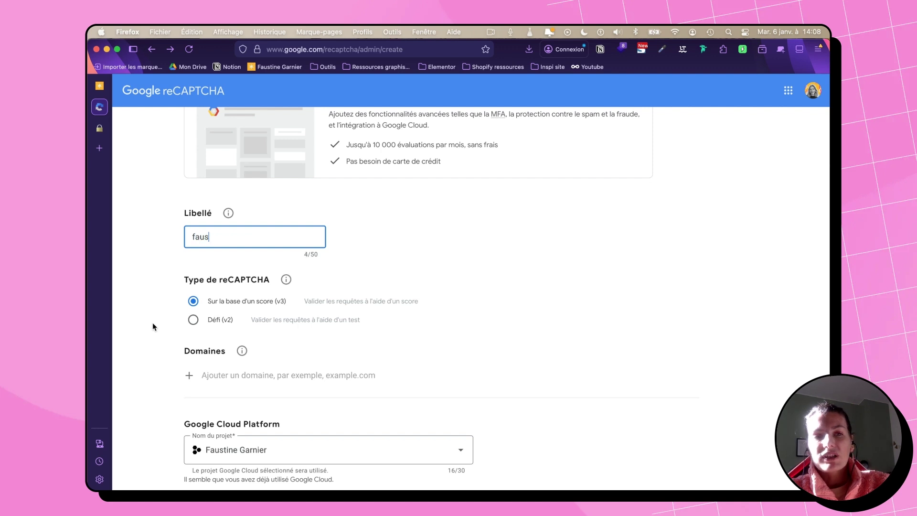
{"action": "type", "text": "tinegarnier.fr"}
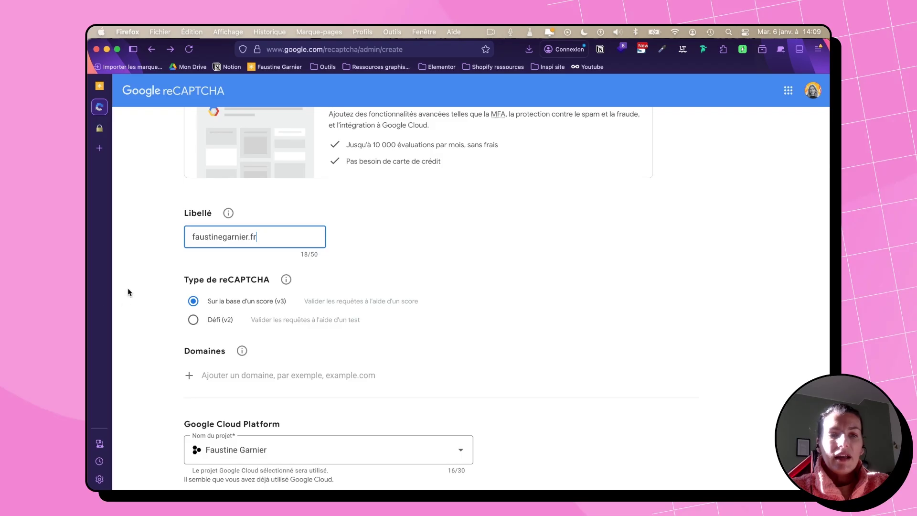
Step: Try the Défi (v2) type, then go back to score-based v3
{"action": "left_click_drag", "start_coordinate": [186, 281], "coordinate": [272, 280]}
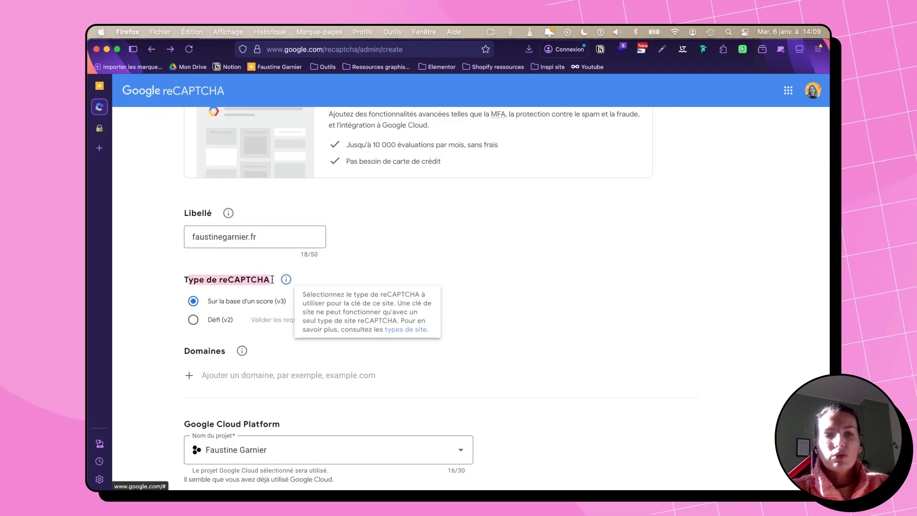
{"action": "left_click", "coordinate": [159, 297]}
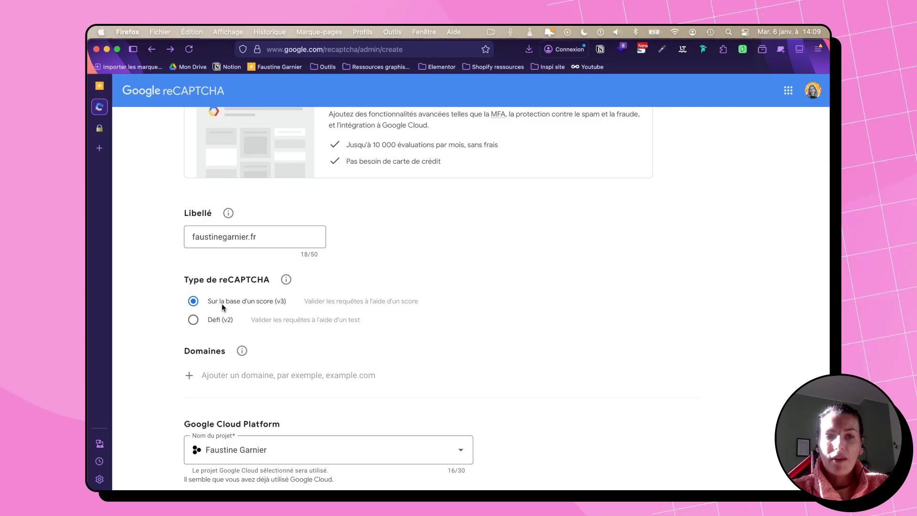
{"action": "left_click", "coordinate": [193, 320]}
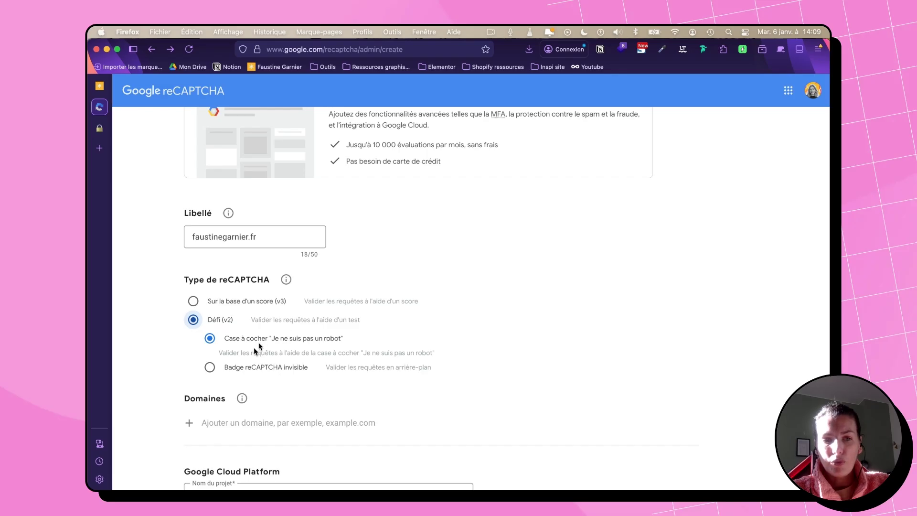
{"action": "left_click", "coordinate": [193, 301]}
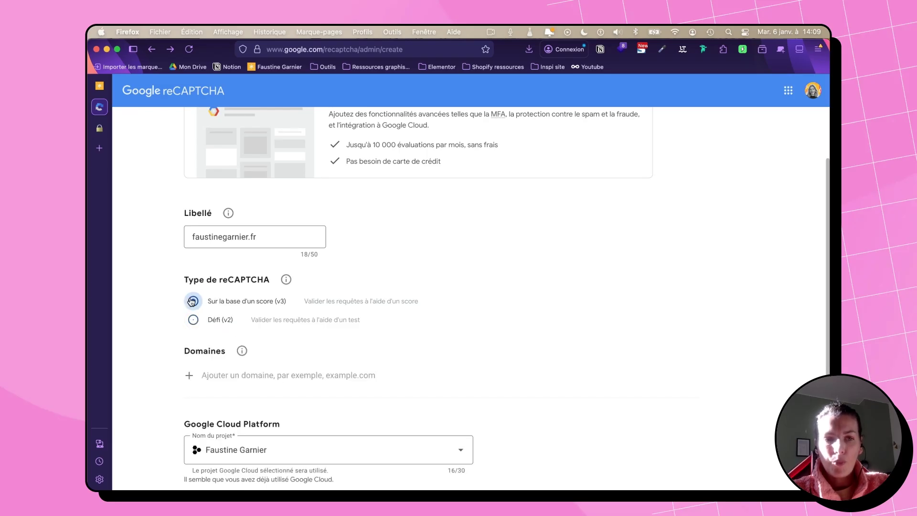
Step: Add the site's domain to the Domaines list
{"action": "scroll", "coordinate": [189, 297], "scroll_direction": "down", "scroll_amount": 2}
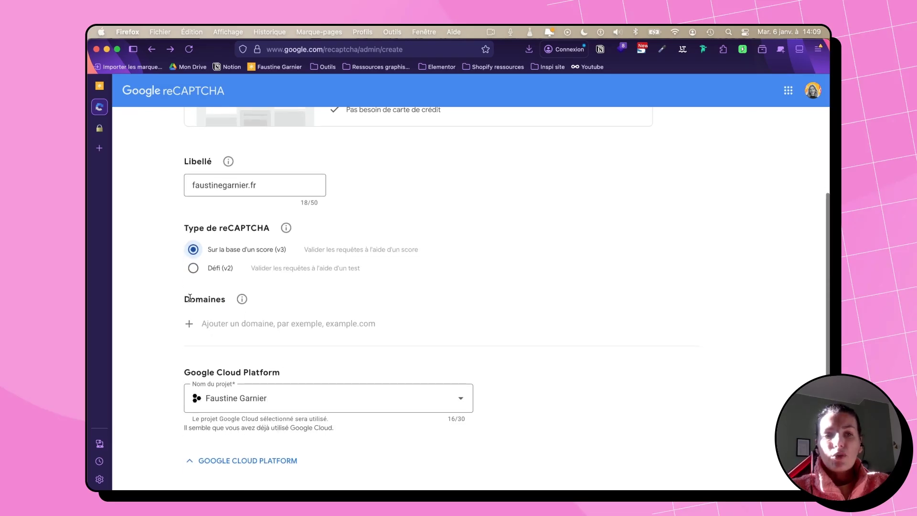
{"action": "left_click", "coordinate": [231, 319]}
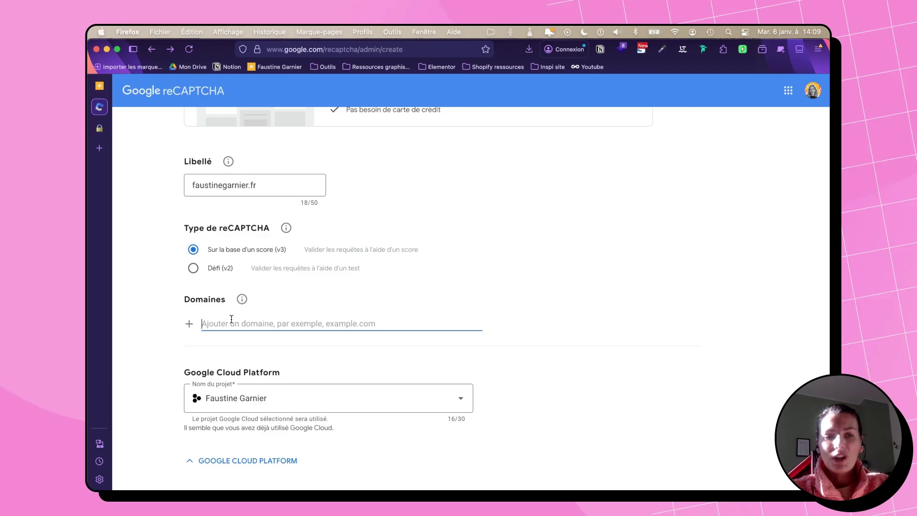
{"action": "type", "text": "faus"}
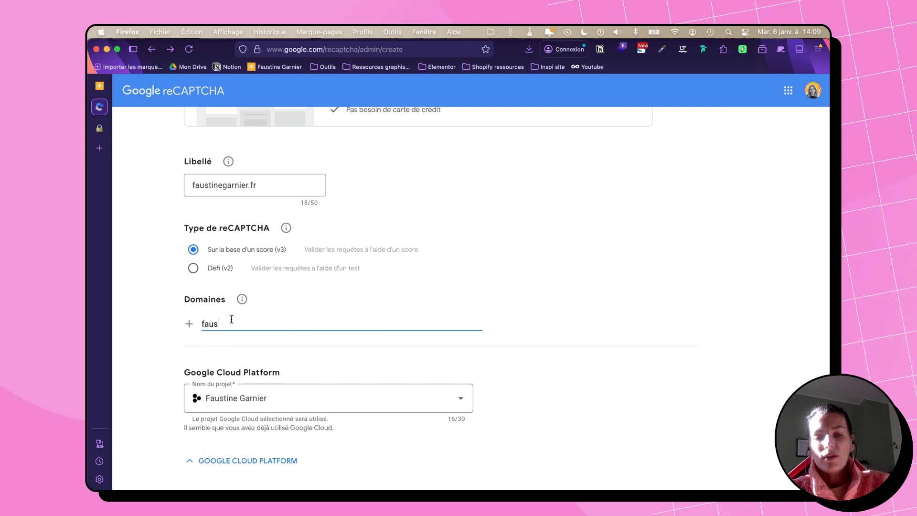
{"action": "type", "text": "tinegarnie"}
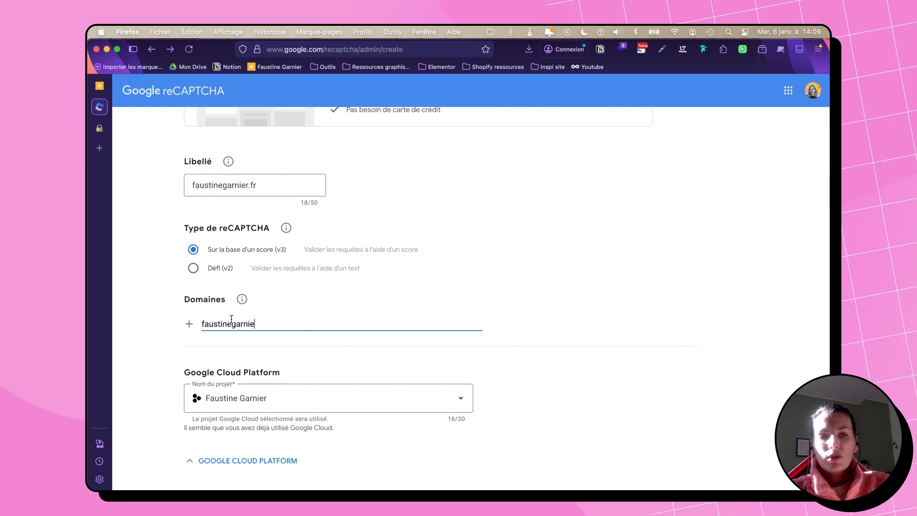
{"action": "type", "text": "r.fr"}
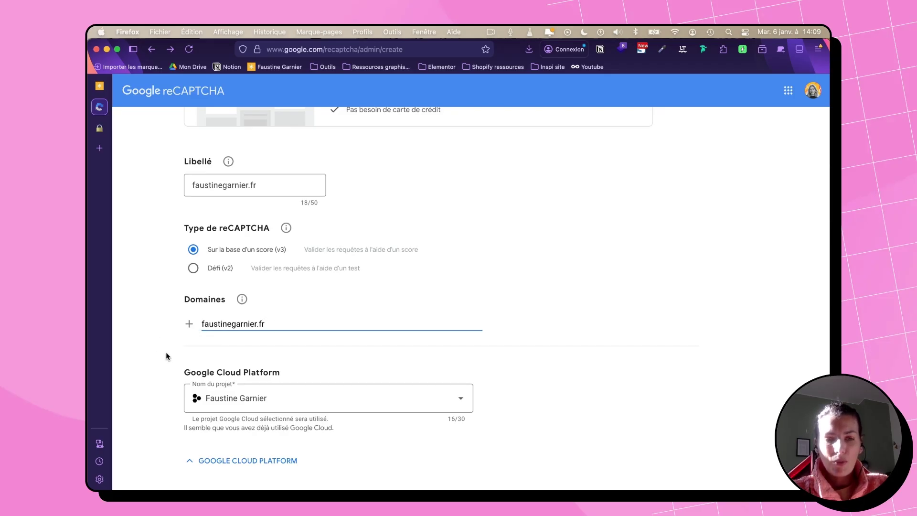
{"action": "scroll", "coordinate": [166, 356], "scroll_direction": "down", "scroll_amount": 1}
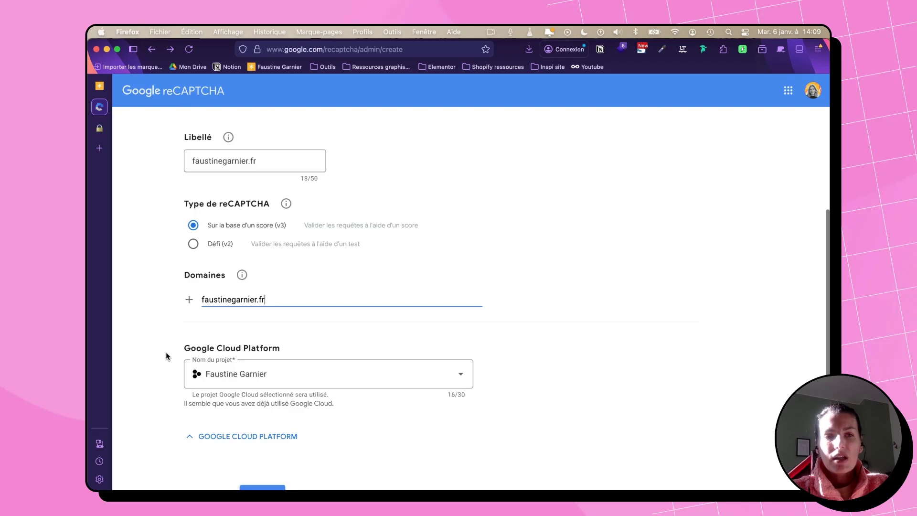
Step: Set the Google Cloud project to My First Project
{"action": "left_click", "coordinate": [462, 377]}
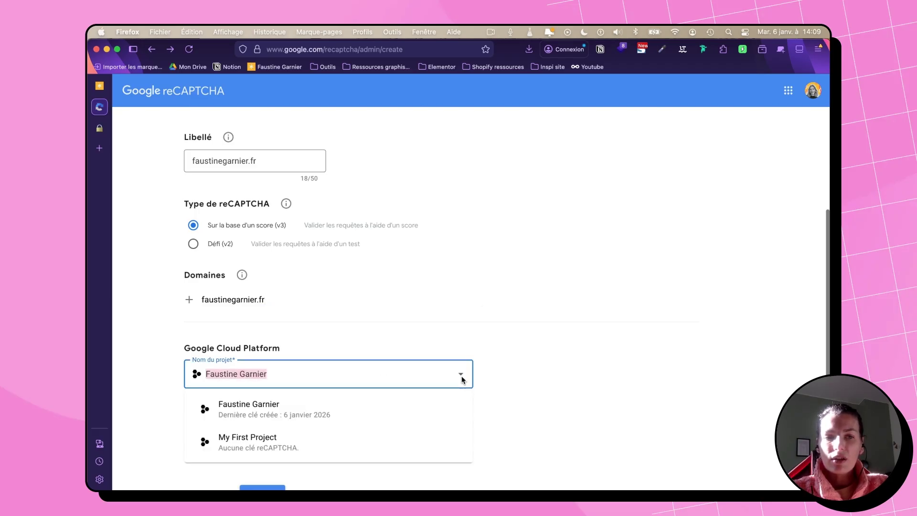
{"action": "left_click", "coordinate": [317, 445]}
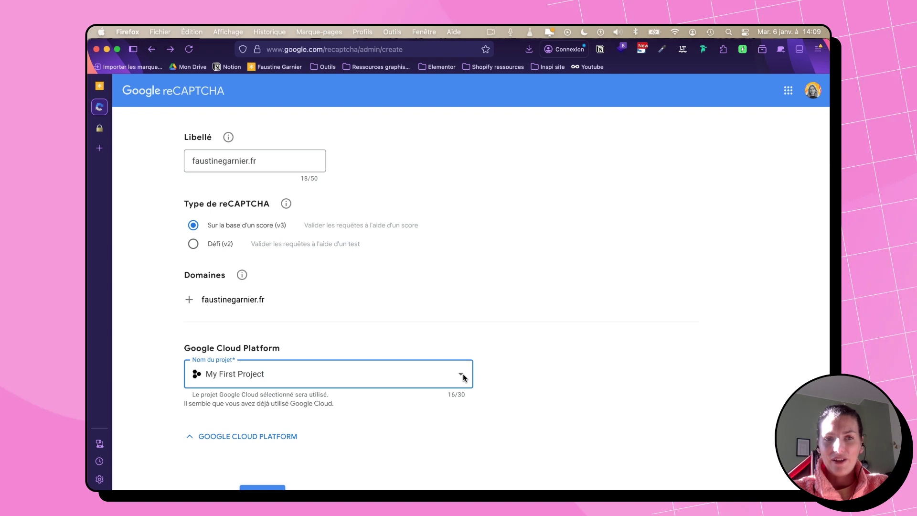
{"action": "scroll", "coordinate": [463, 378], "scroll_direction": "down", "scroll_amount": 3}
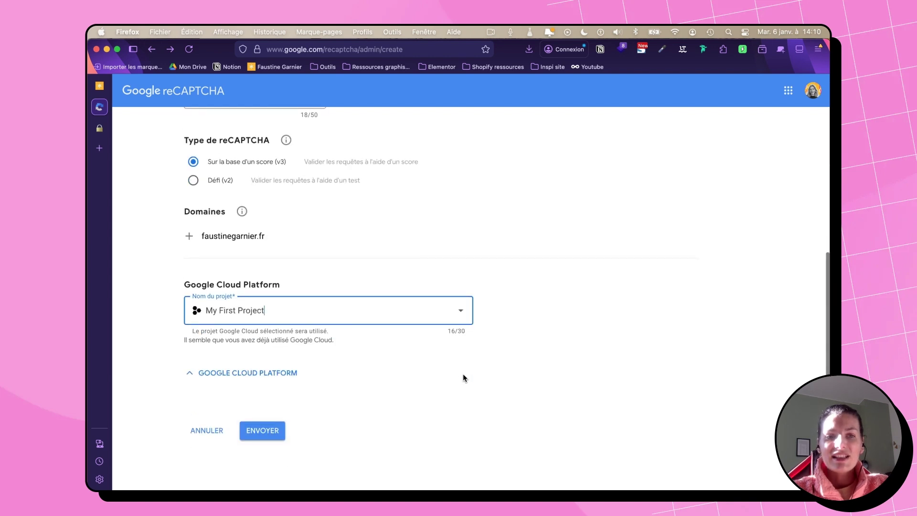
Step: Submit the registration with ENVOYER and scroll to the generated site and secret keys
{"action": "left_click", "coordinate": [263, 433]}
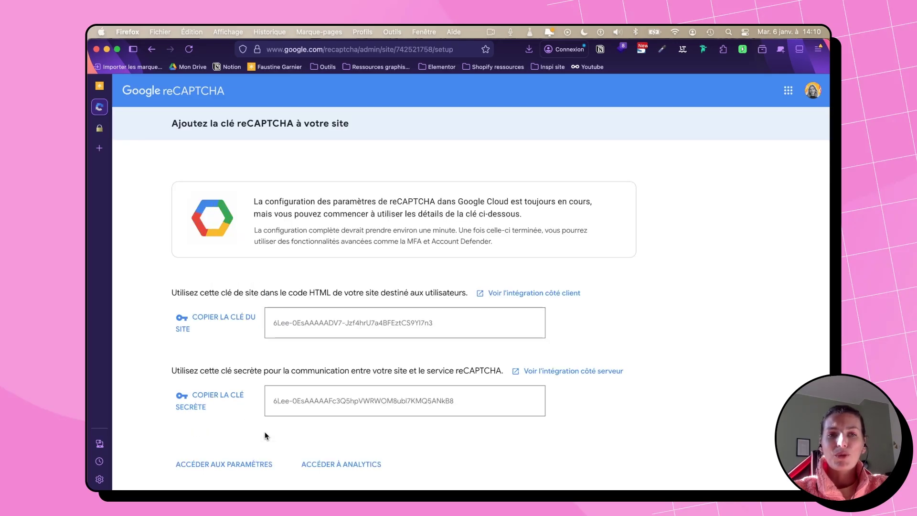
{"action": "scroll", "coordinate": [266, 435], "scroll_direction": "down", "scroll_amount": 2}
{"action": "scroll", "coordinate": [266, 435], "scroll_direction": "down", "scroll_amount": 1}
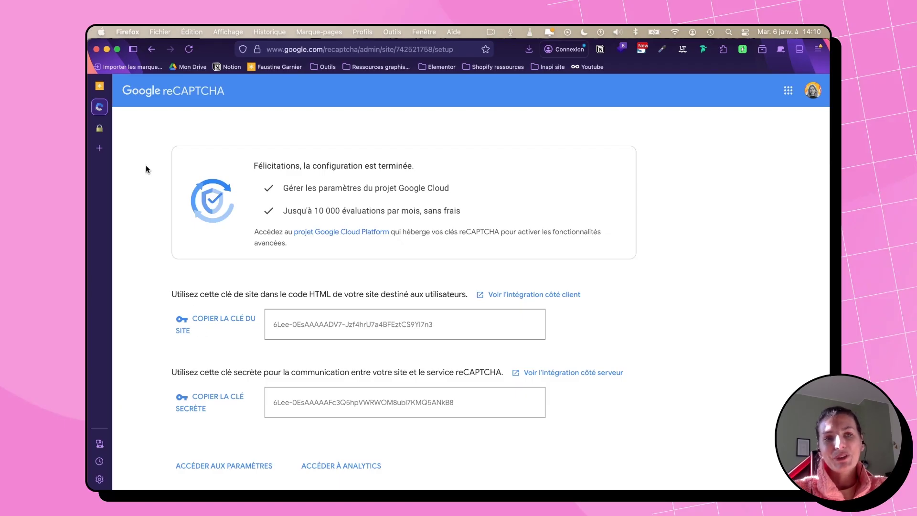
Step: Find the empty reCAPTCHA V3 key fields in Elementor settings, then return to the keys page
{"action": "left_click", "coordinate": [101, 87]}
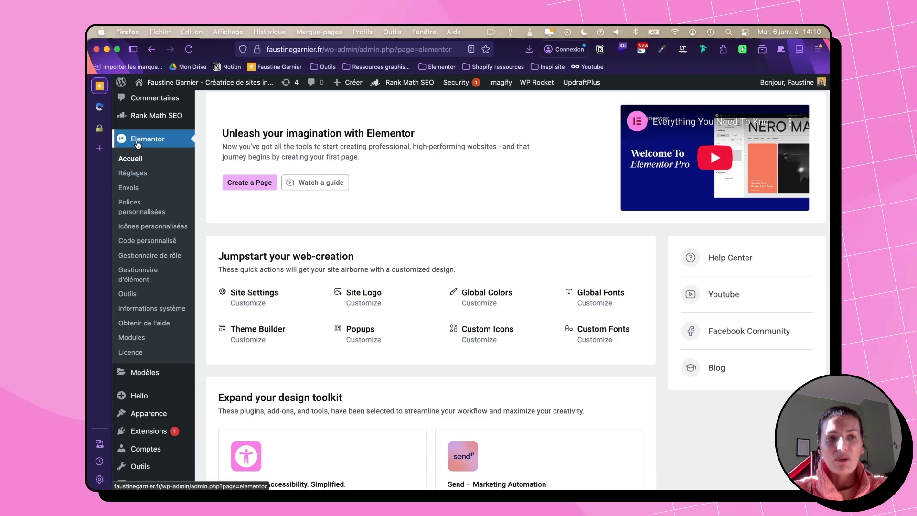
{"action": "left_click", "coordinate": [133, 173]}
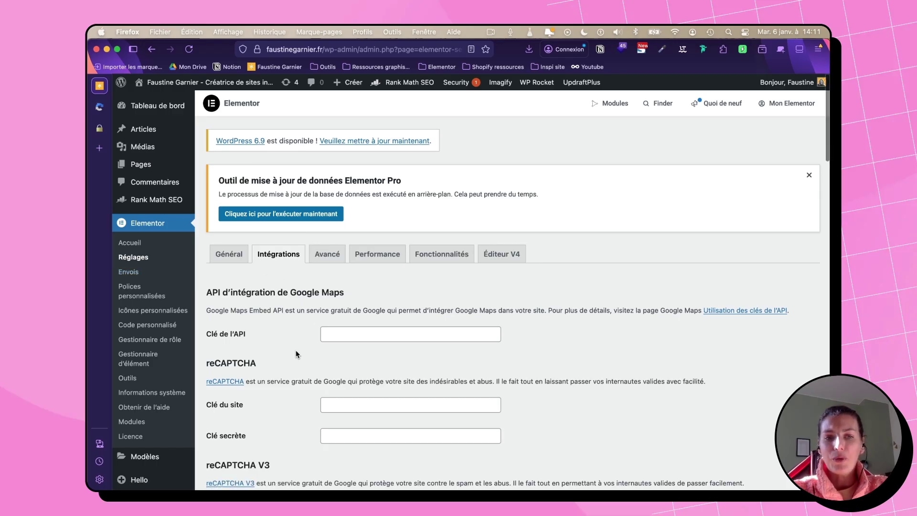
{"action": "scroll", "coordinate": [297, 353], "scroll_direction": "down", "scroll_amount": 2}
{"action": "scroll", "coordinate": [293, 354], "scroll_direction": "down", "scroll_amount": 1}
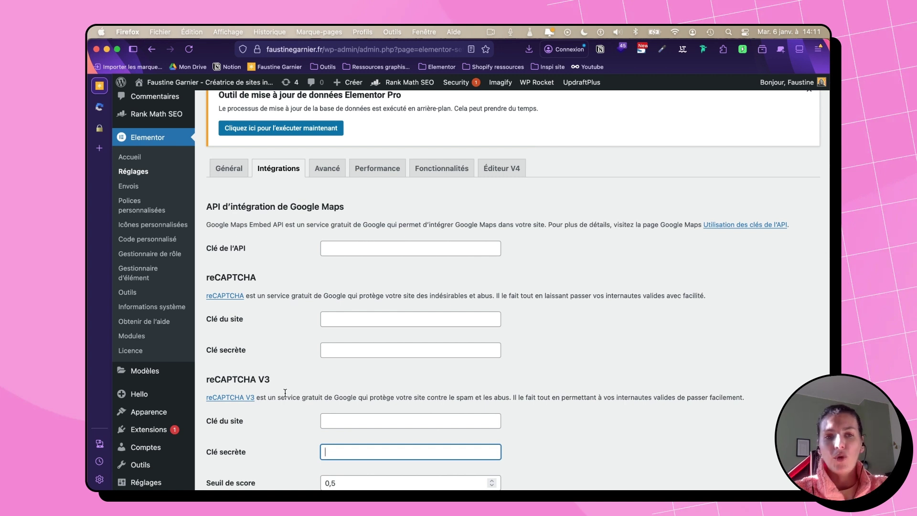
{"action": "scroll", "coordinate": [285, 392], "scroll_direction": "down", "scroll_amount": 1}
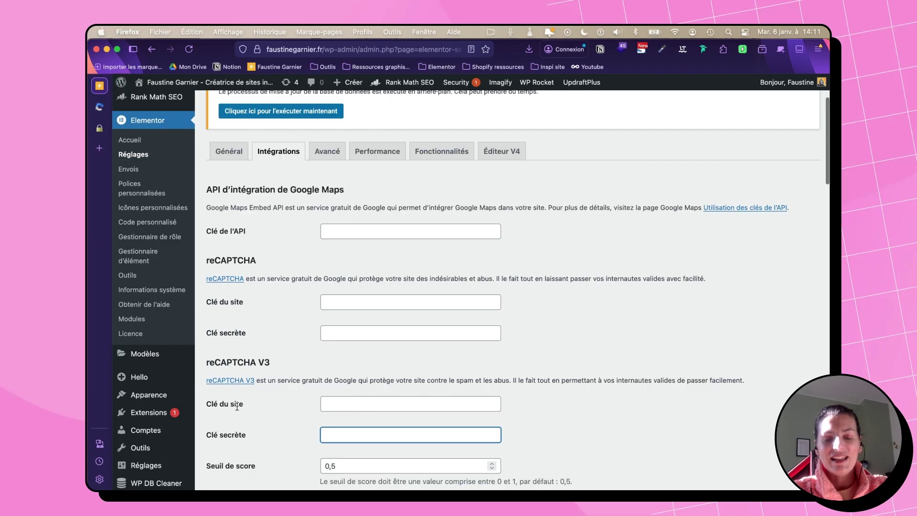
{"action": "left_click", "coordinate": [101, 110]}
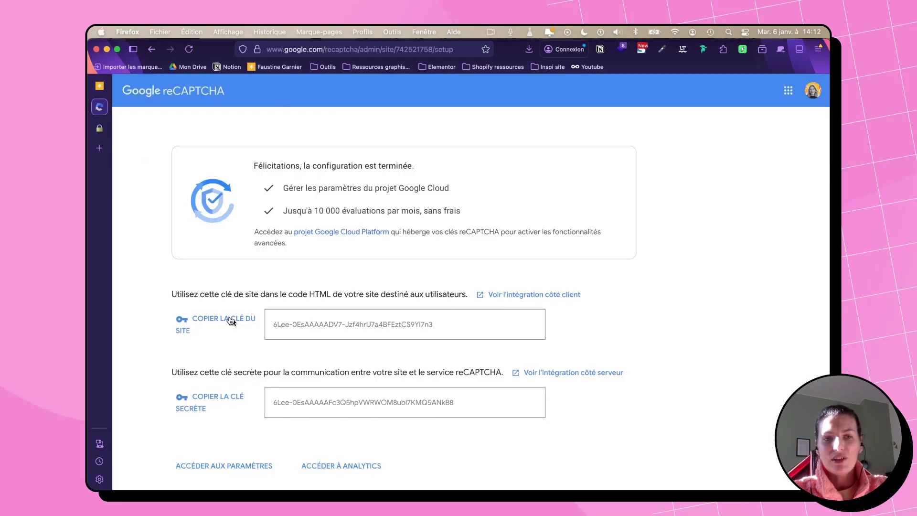
Step: Copy the reCAPTCHA site key into Elementor's reCAPTCHA V3 Clé du site field
{"action": "left_click", "coordinate": [235, 324]}
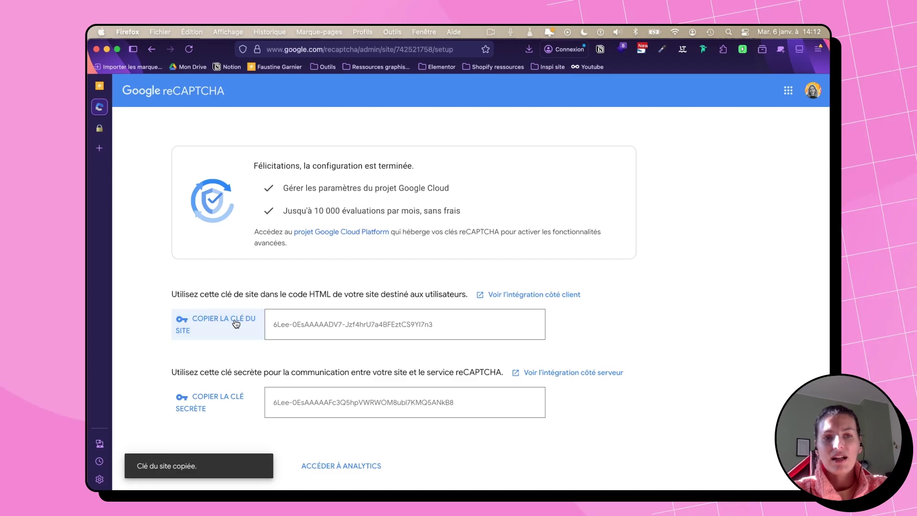
{"action": "left_click", "coordinate": [100, 88]}
{"action": "left_click", "coordinate": [349, 404]}
{"action": "key", "text": "super+v"}
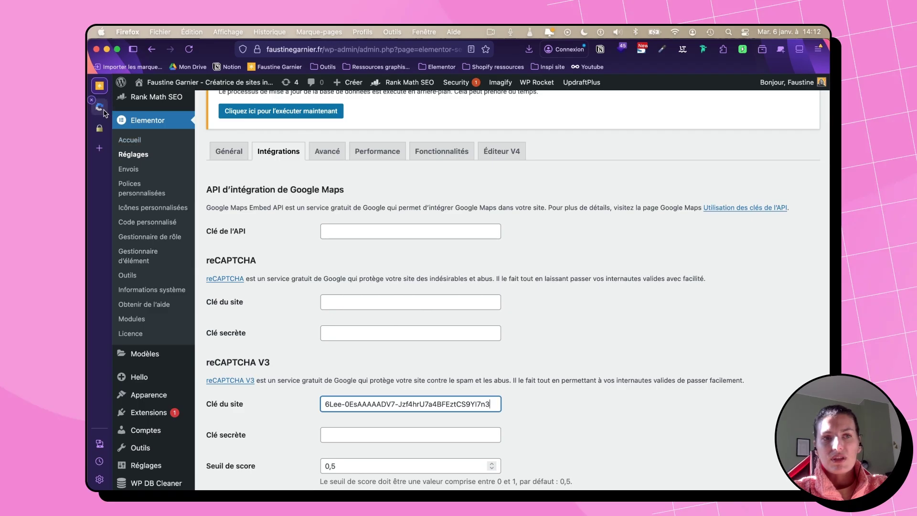
Step: Paste the secret key into Clé secrète and save the integration settings
{"action": "left_click", "coordinate": [99, 107]}
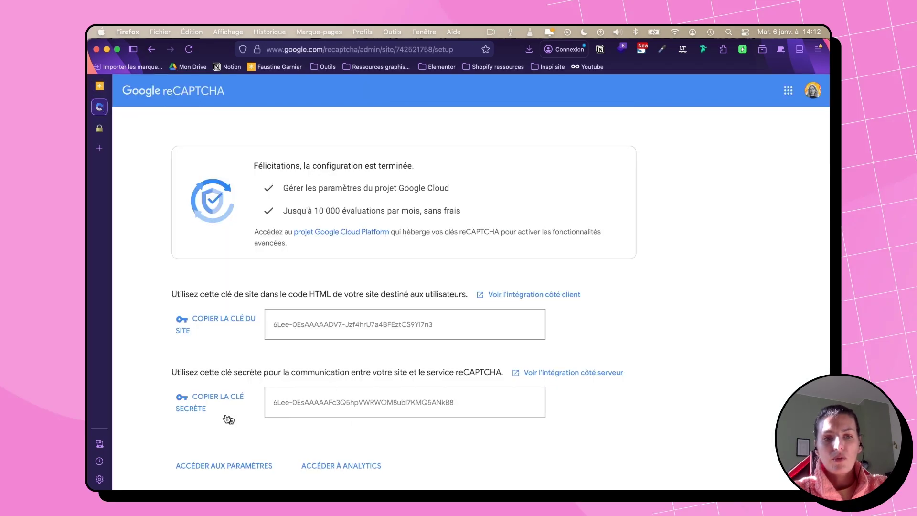
{"action": "left_click", "coordinate": [215, 400]}
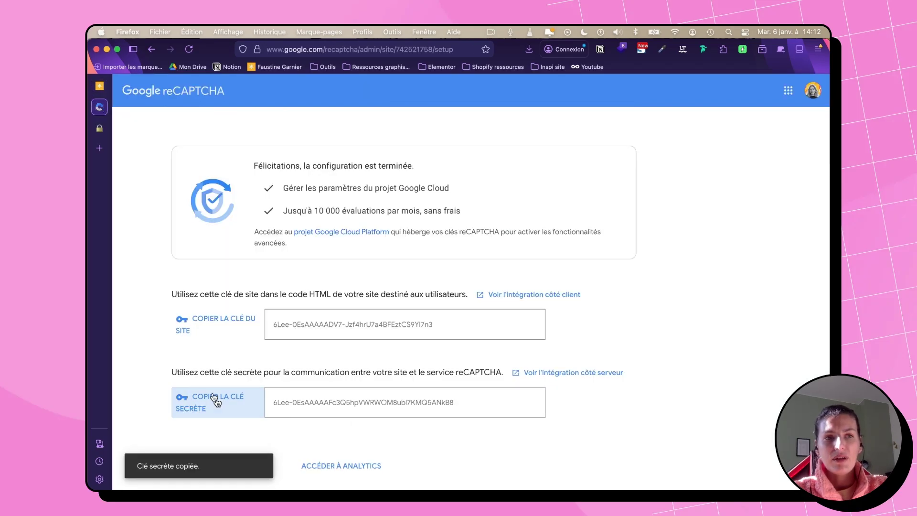
{"action": "left_click", "coordinate": [99, 90]}
{"action": "left_click", "coordinate": [376, 439]}
{"action": "key", "text": "super+v"}
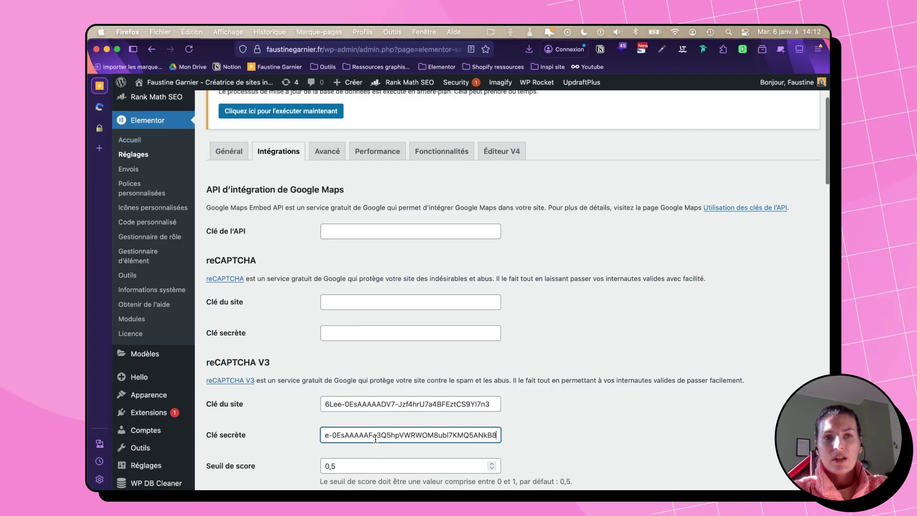
{"action": "scroll", "coordinate": [375, 439], "scroll_direction": "down", "scroll_amount": 6}
{"action": "scroll", "coordinate": [375, 437], "scroll_direction": "down", "scroll_amount": 20}
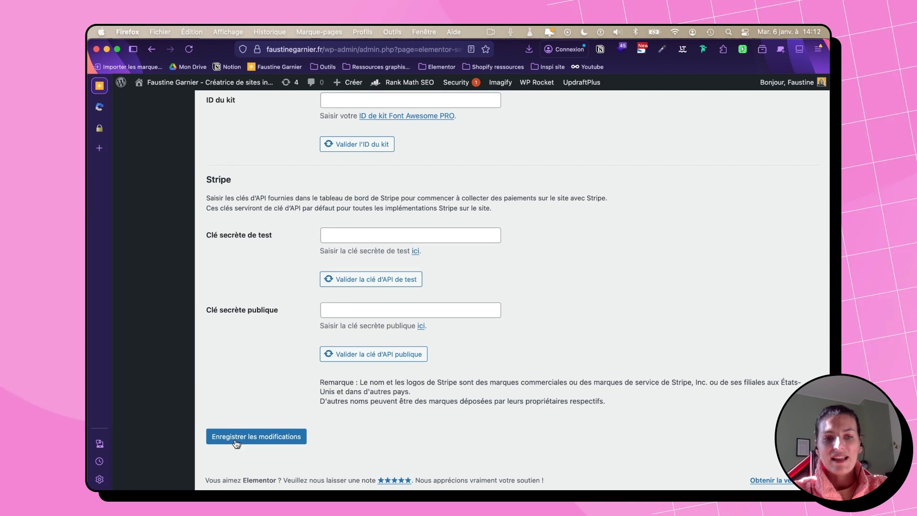
{"action": "left_click", "coordinate": [239, 440]}
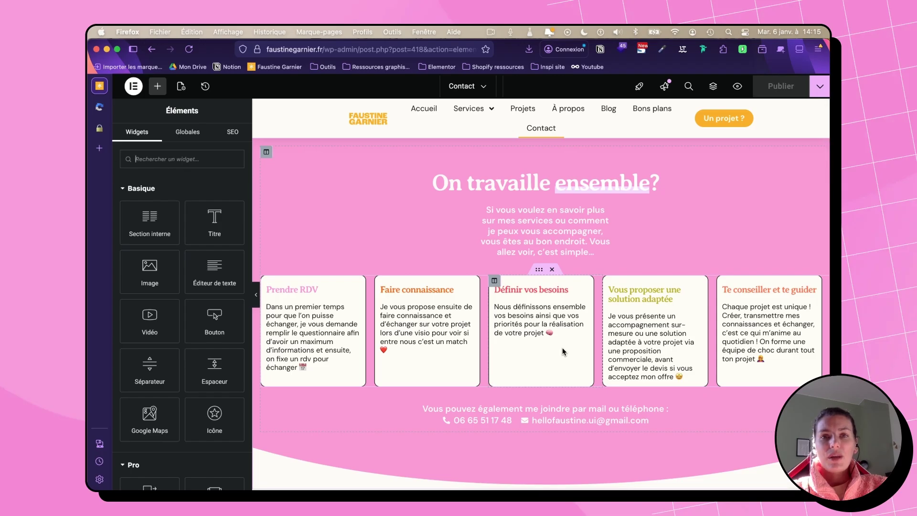
Step: Change the contact form's Élément N° 10 type to reCAPTCHA V3
{"action": "scroll", "coordinate": [564, 352], "scroll_direction": "down", "scroll_amount": 10}
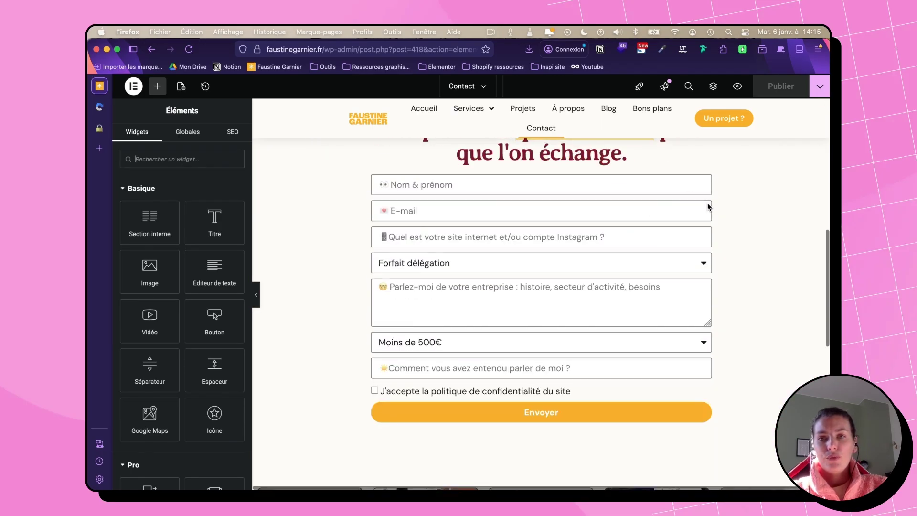
{"action": "left_click", "coordinate": [706, 184]}
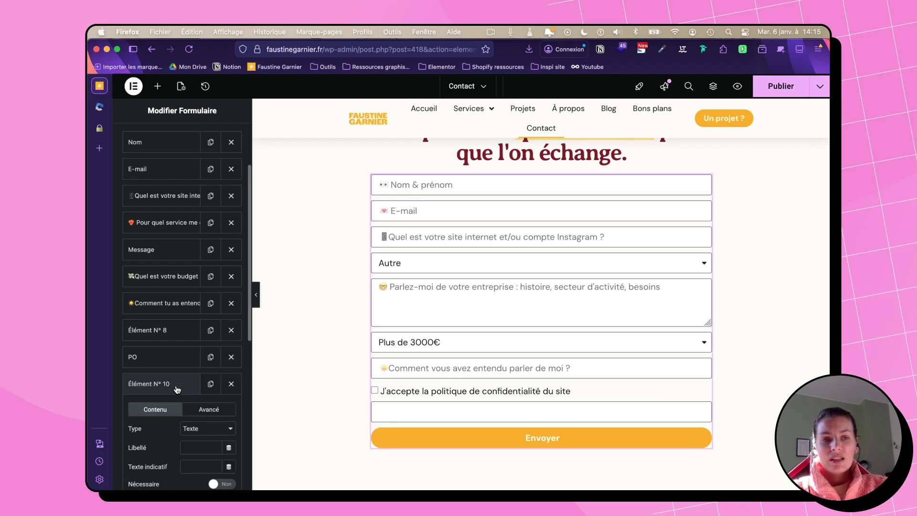
{"action": "scroll", "coordinate": [177, 389], "scroll_direction": "down", "scroll_amount": 5}
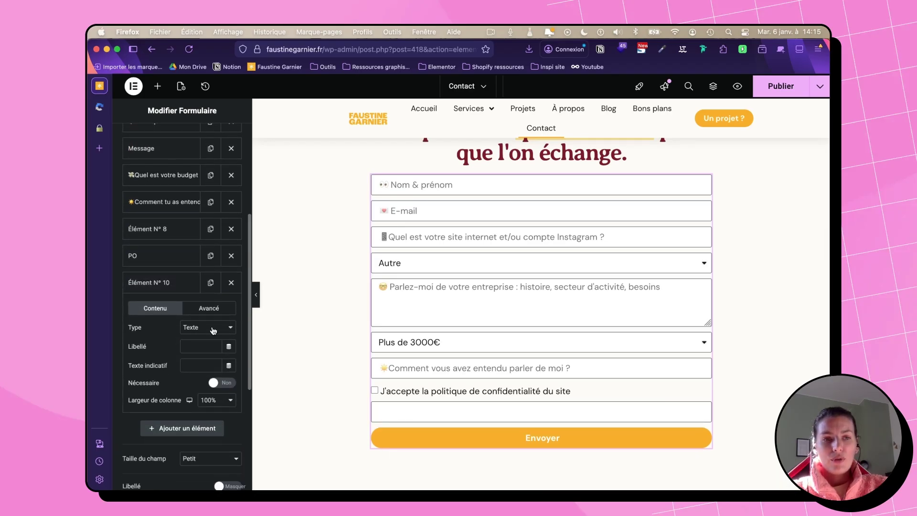
{"action": "left_click", "coordinate": [213, 330]}
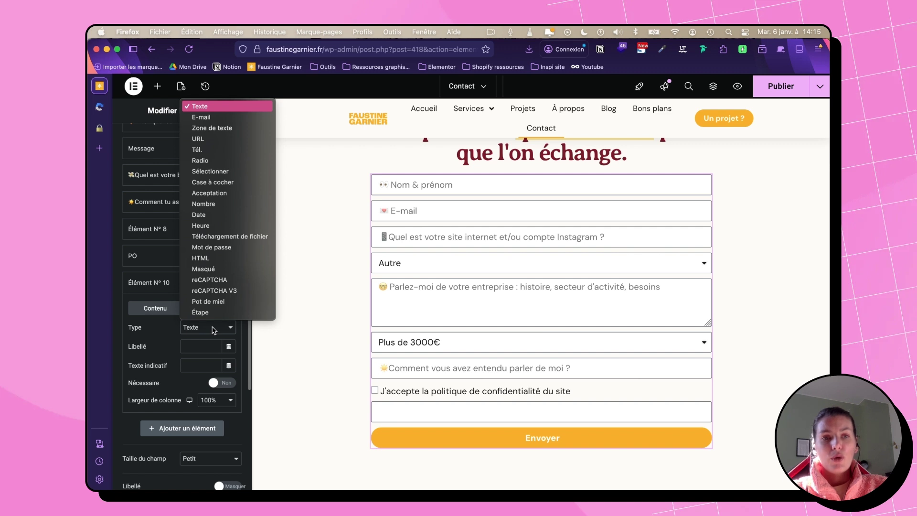
{"action": "left_click", "coordinate": [206, 291]}
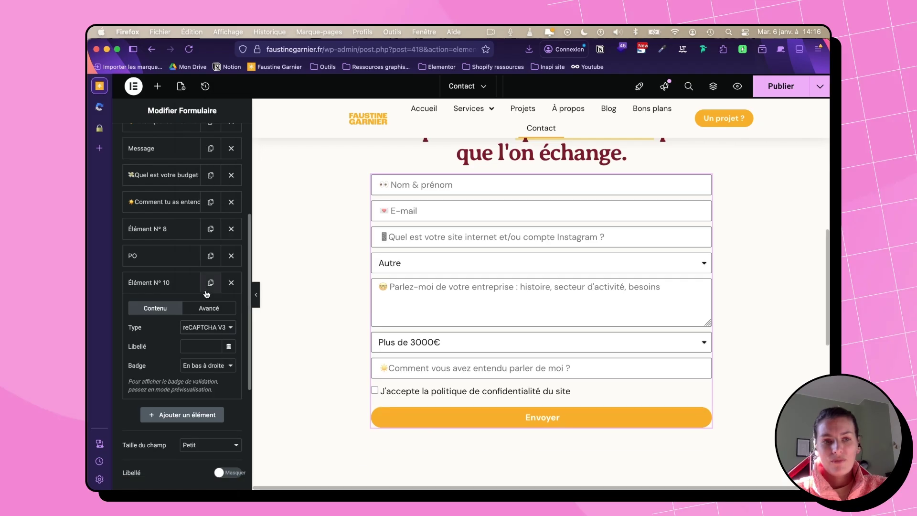
Step: Keep the badge at En bas à droite and publish the Contact page
{"action": "left_click", "coordinate": [229, 372]}
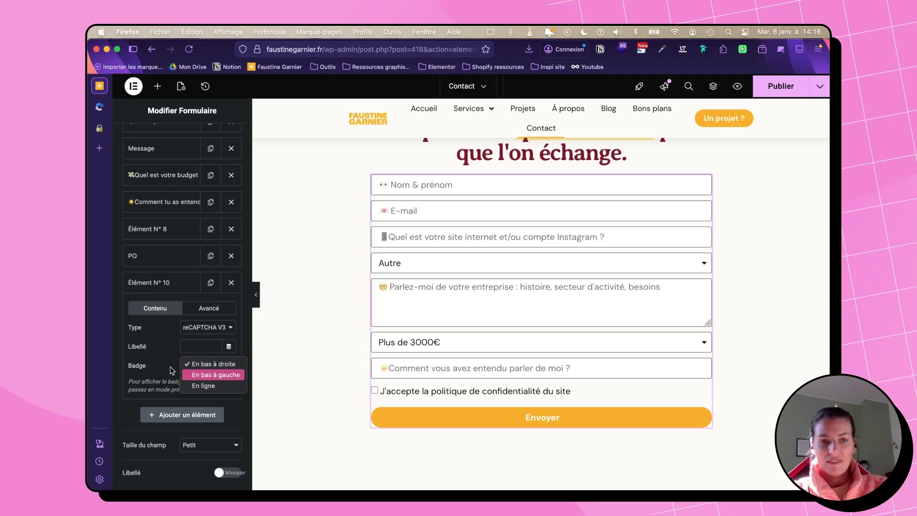
{"action": "left_click", "coordinate": [123, 410]}
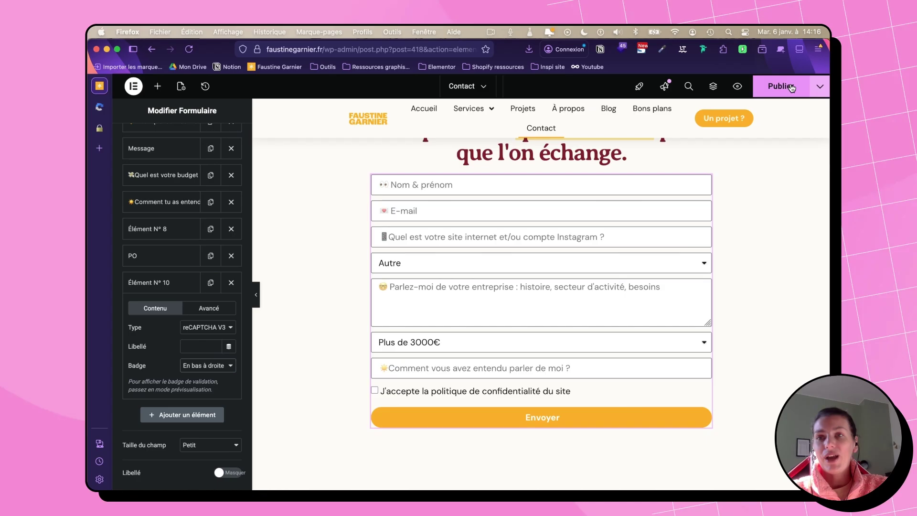
{"action": "left_click", "coordinate": [791, 87]}
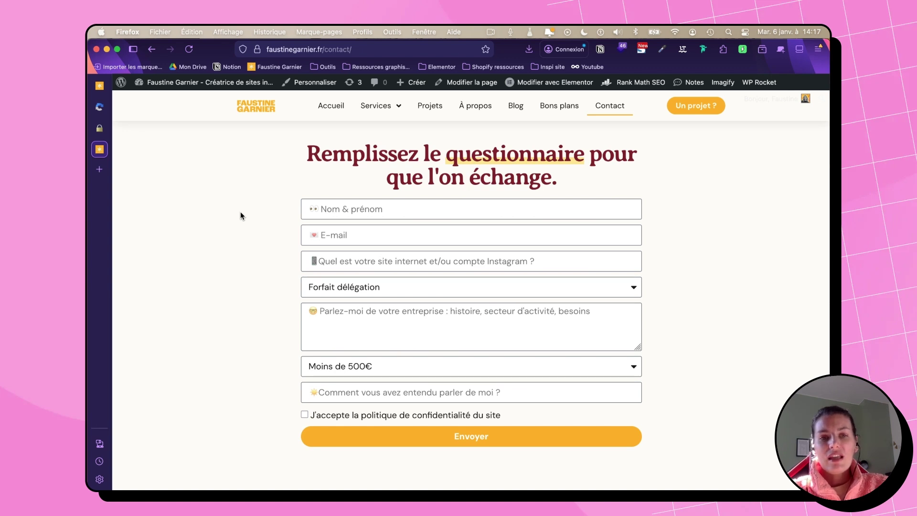
Step: Fill the live contact form's name with 'Test' via a saved suggestion and submit it
{"action": "left_click", "coordinate": [349, 208]}
{"action": "type", "text": "Test"}
{"action": "left_click", "coordinate": [330, 235]}
{"action": "left_click", "coordinate": [333, 235]}
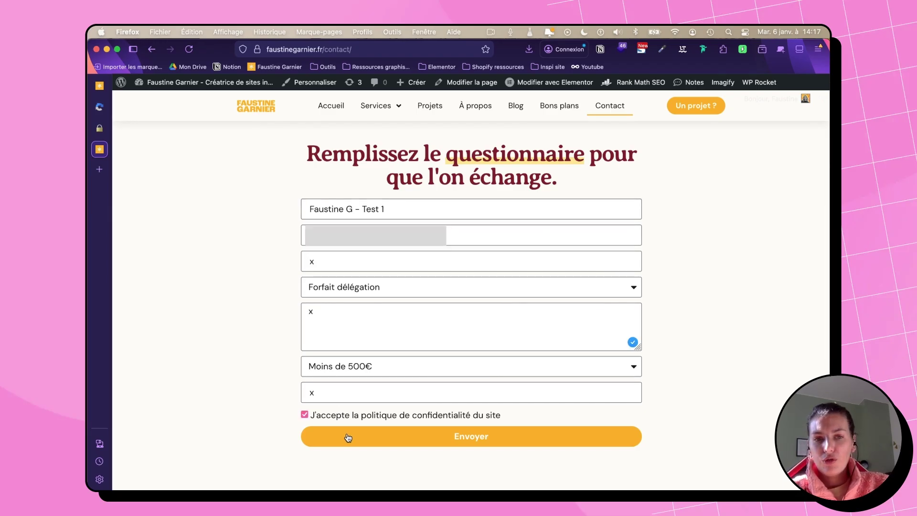
{"action": "left_click", "coordinate": [348, 437]}
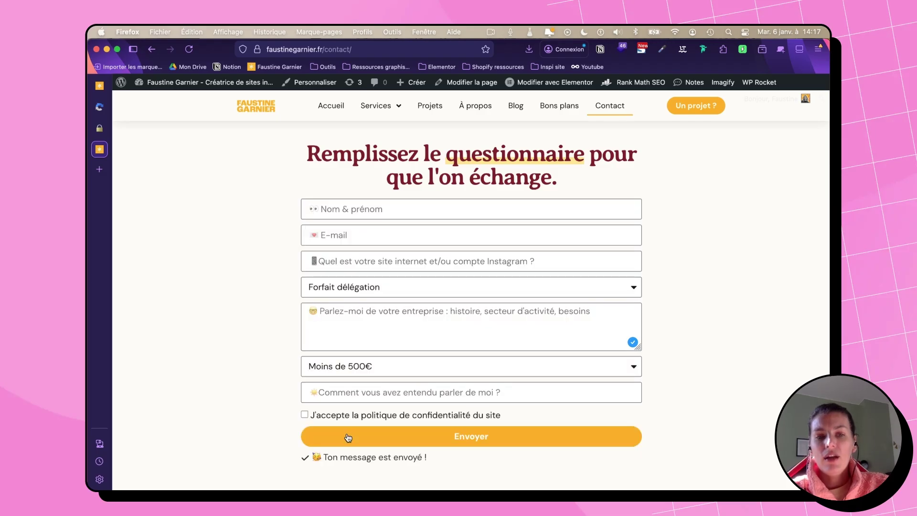